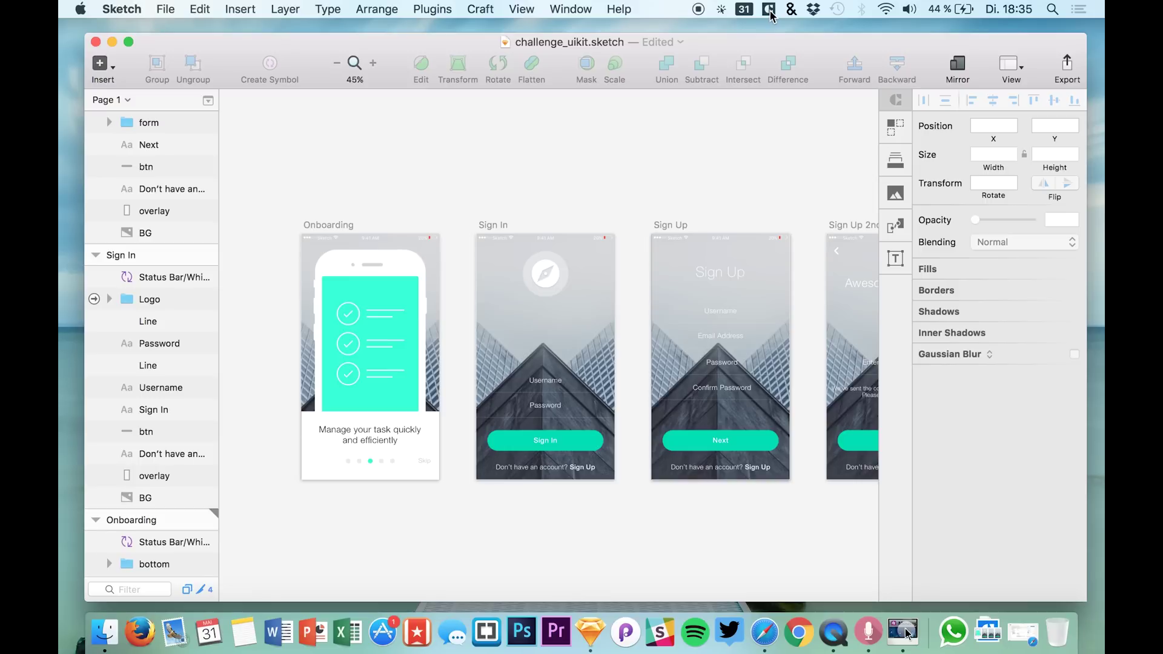
# Switch the Craft plugin to its Prototype Beta release channel (v1.2.9).
pyautogui.click(432, 9)
pyautogui.moveTo(480, 8)
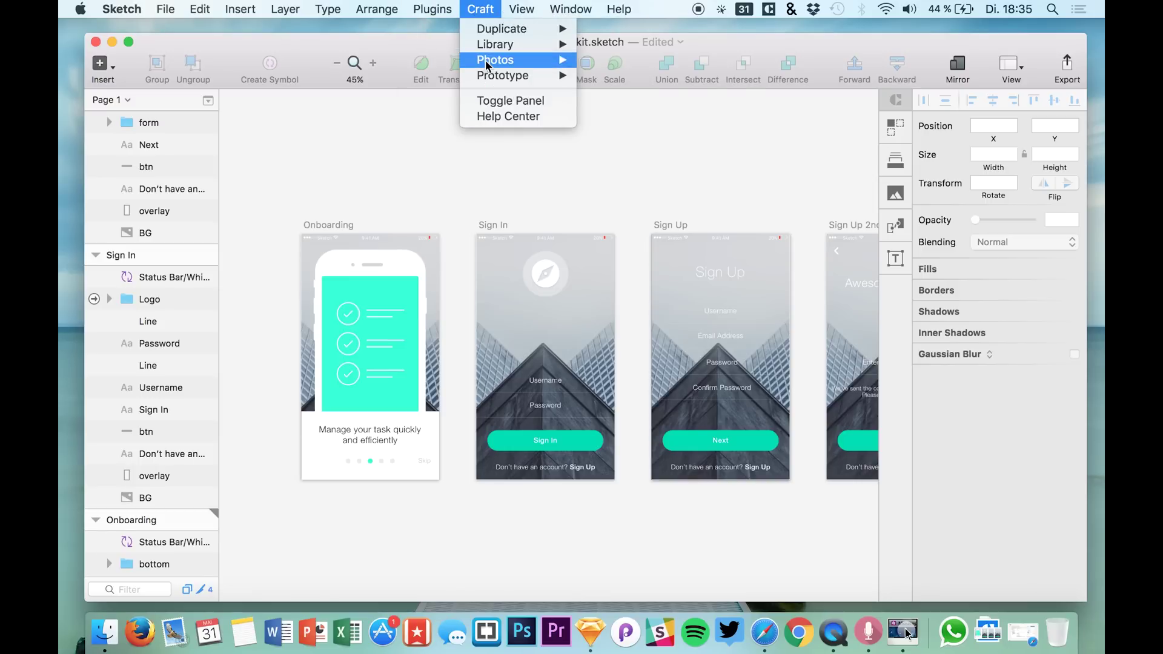
pyautogui.moveTo(433, 9)
pyautogui.moveTo(455, 92)
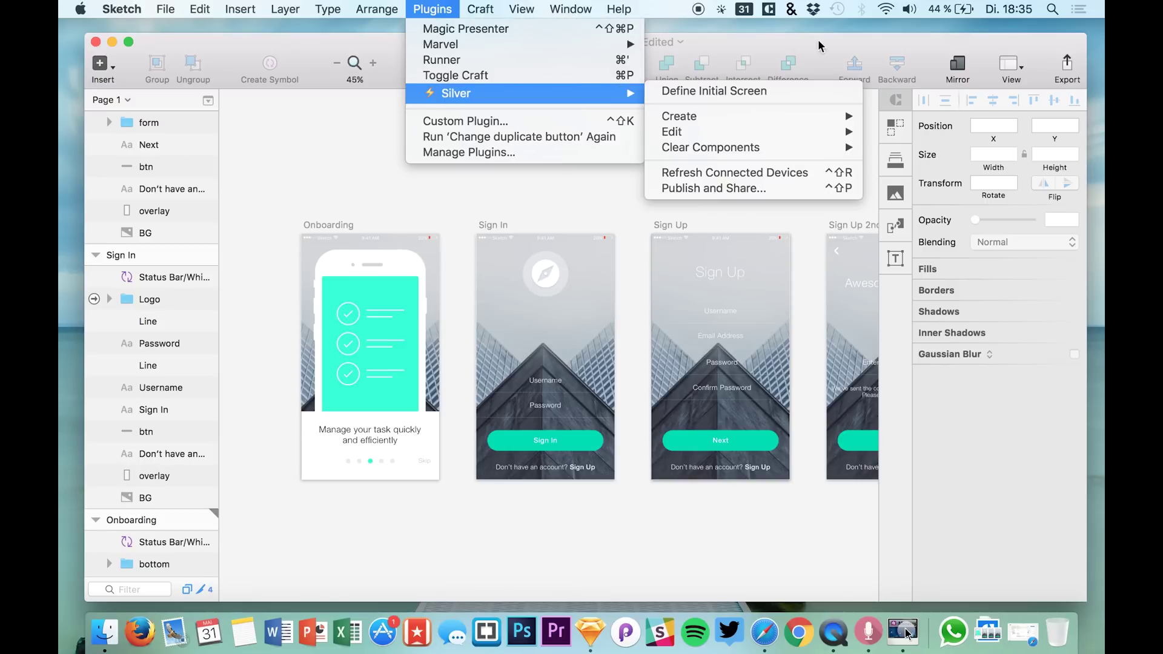
pyautogui.click(771, 9)
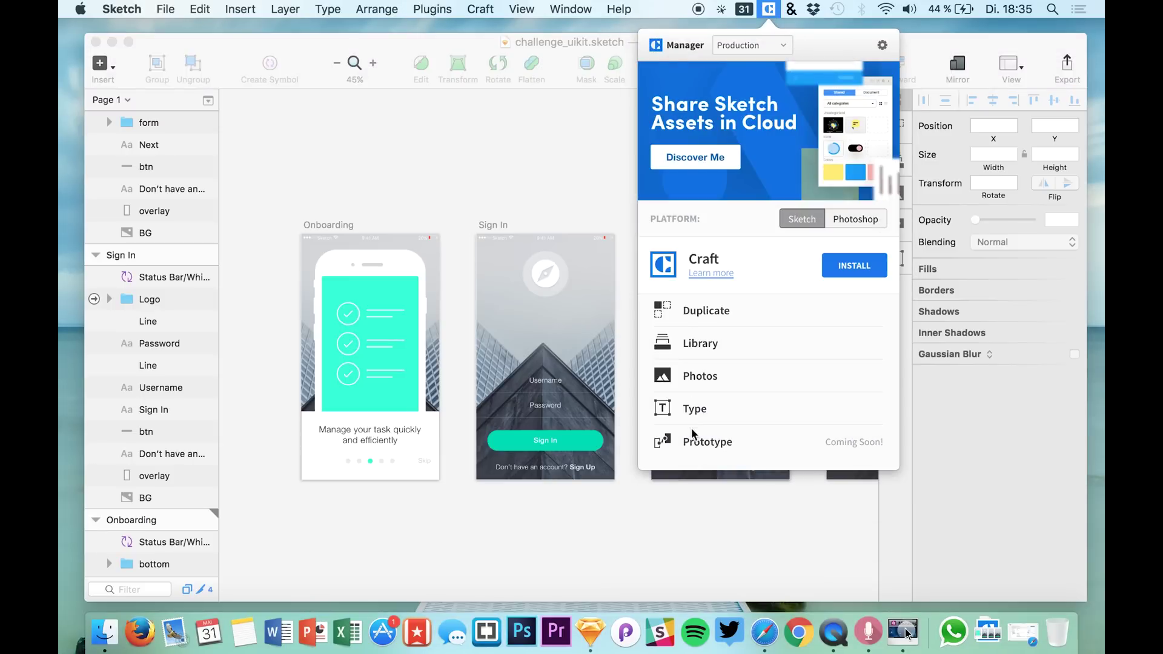
pyautogui.click(743, 46)
pyautogui.click(749, 30)
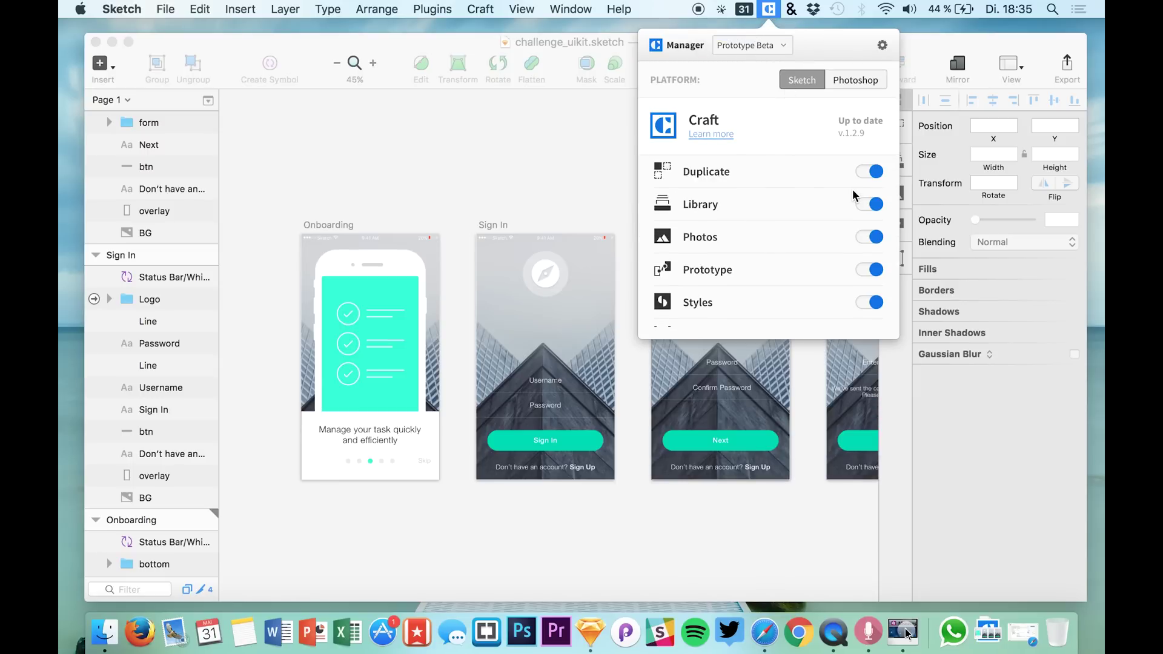
pyautogui.click(772, 4)
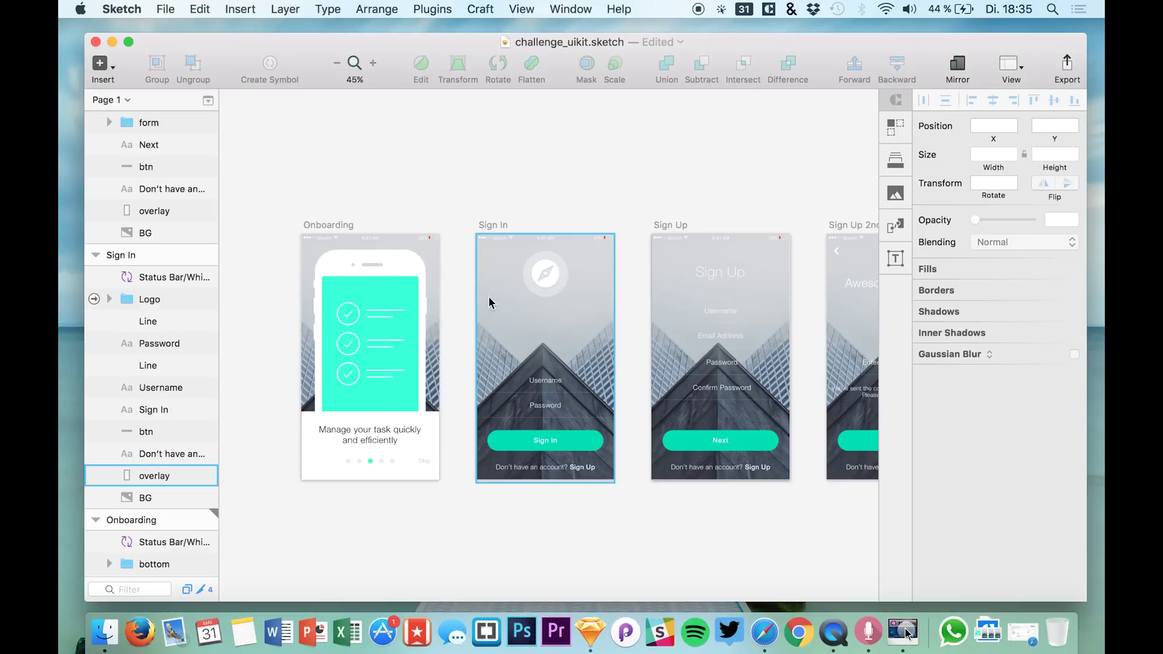
# Look through Craft's Duplicate, Library and Photos panels.
pyautogui.scroll(5, 133, 236)
pyautogui.scroll(4, 127, 213)
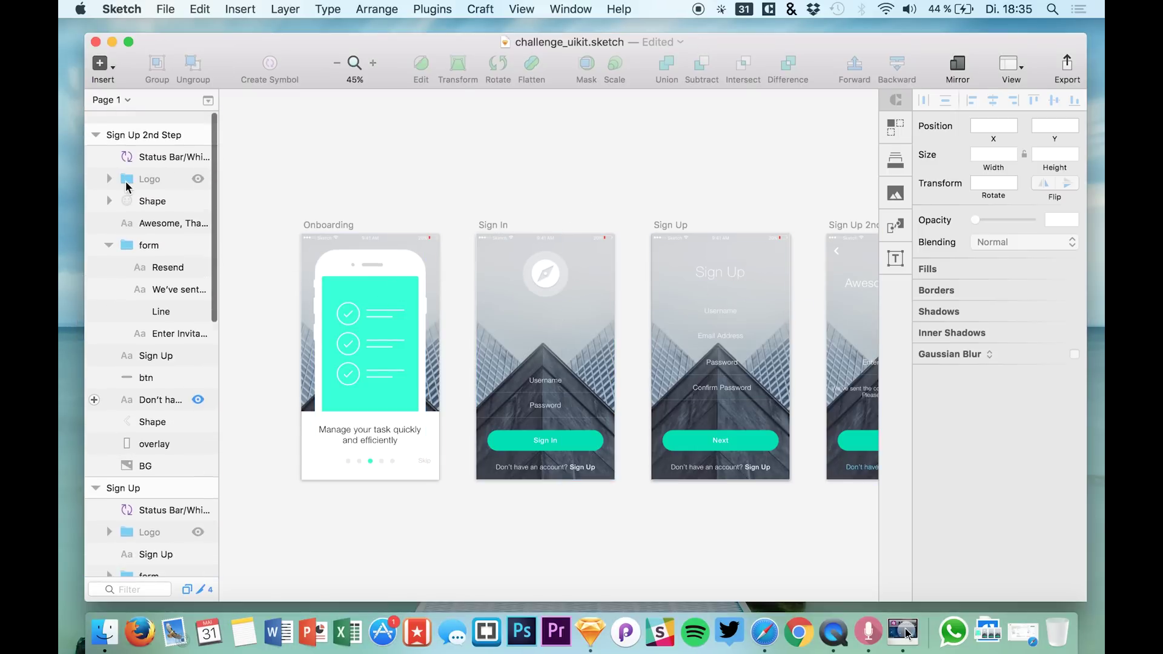
pyautogui.hscroll(3, 590, 318)
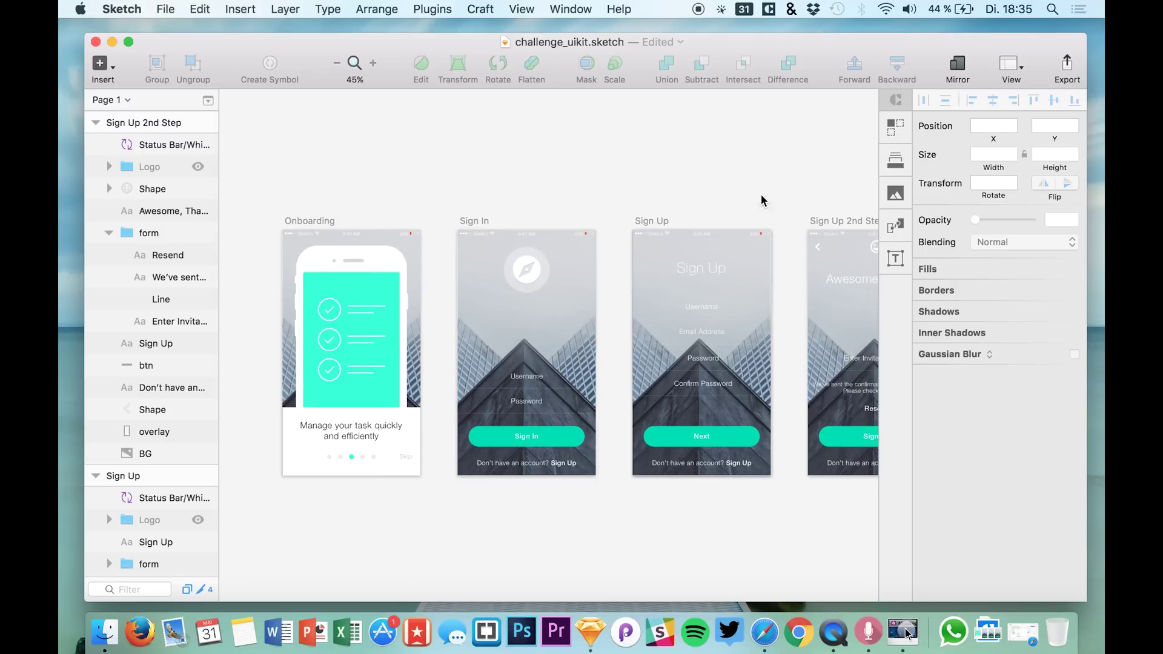
pyautogui.click(892, 128)
pyautogui.click(894, 161)
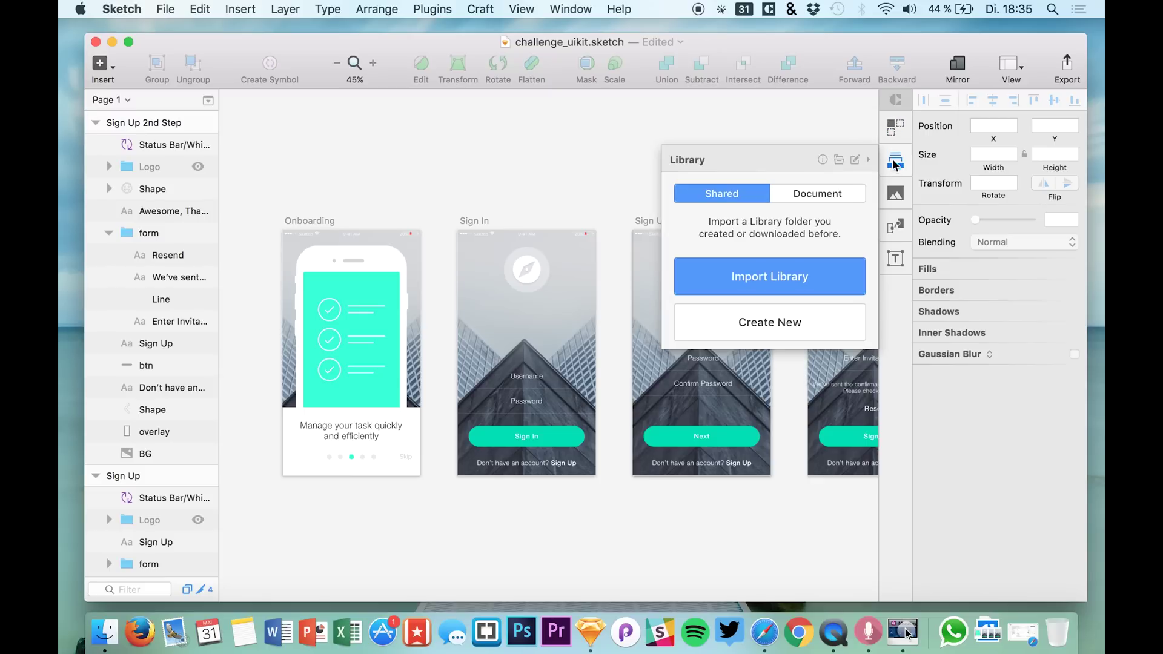
pyautogui.click(895, 193)
pyautogui.click(899, 202)
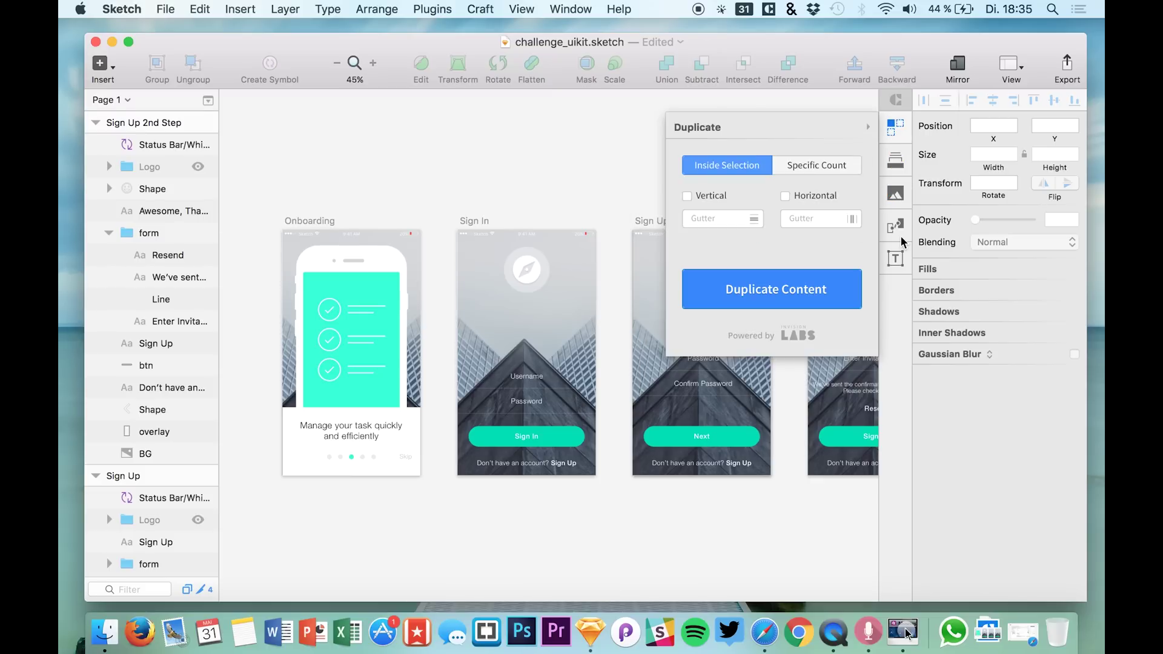
# Bring up Craft's Prototype panel and dismiss its Mirroring setup card.
pyautogui.click(894, 227)
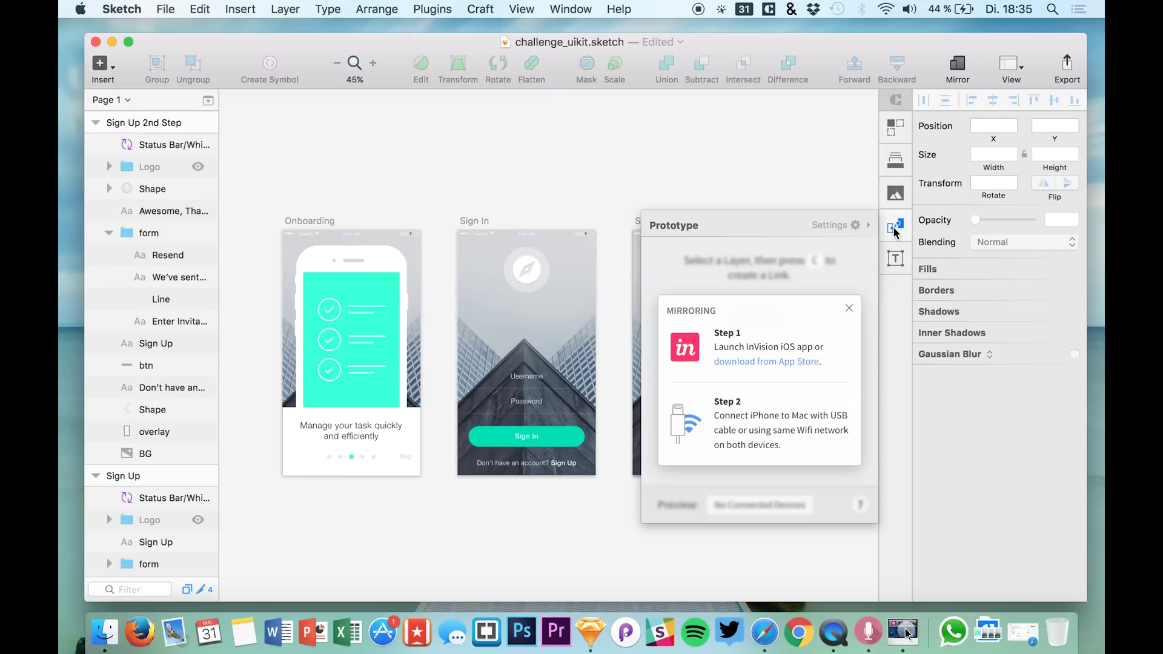
pyautogui.click(850, 309)
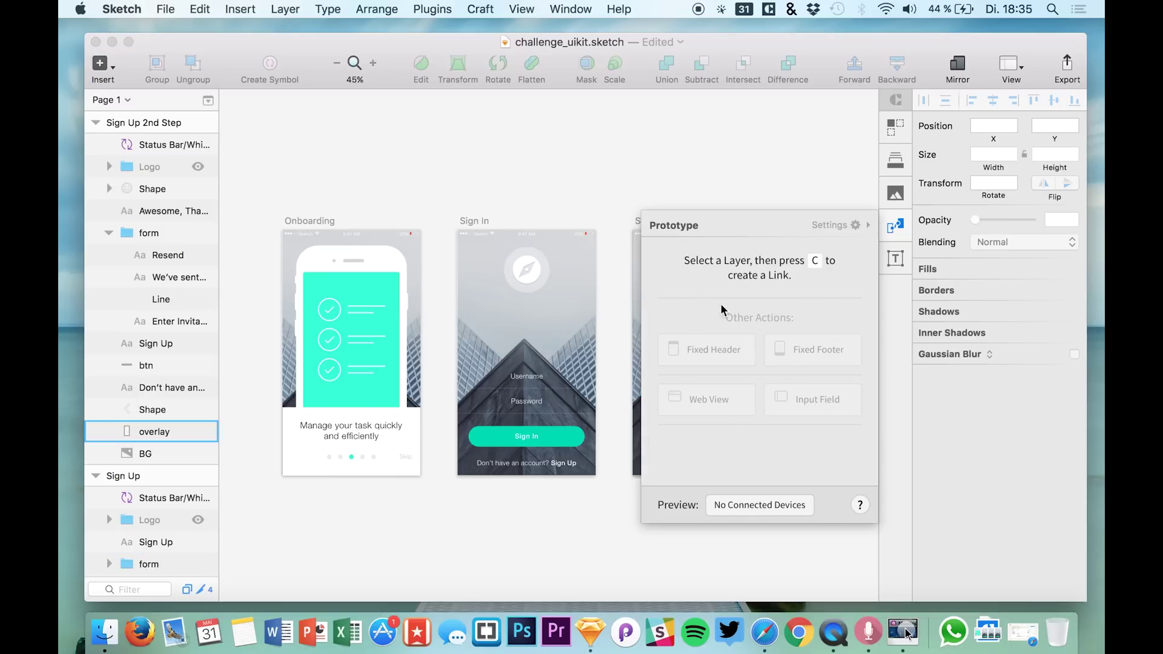
pyautogui.click(894, 227)
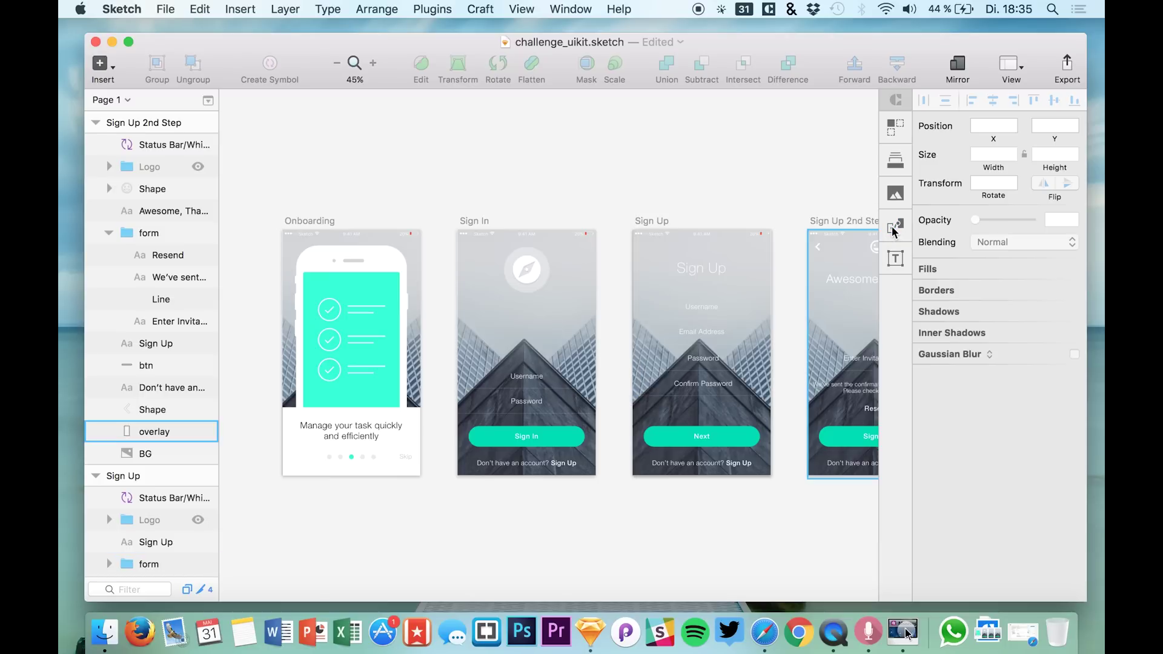
pyautogui.click(895, 228)
pyautogui.click(895, 227)
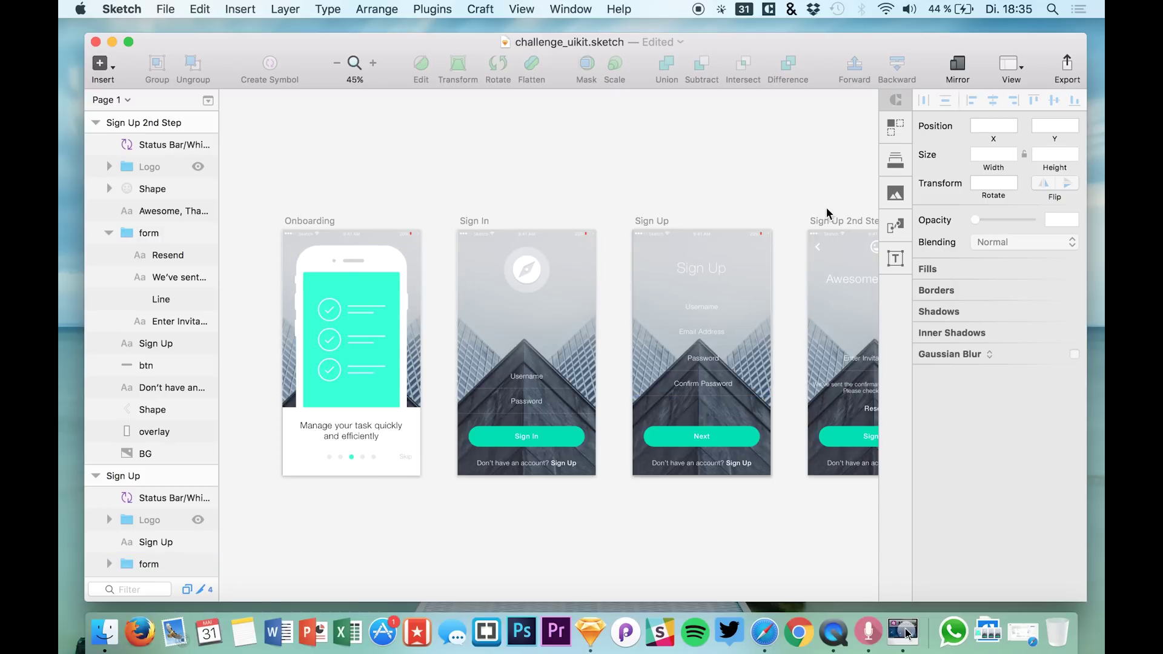
pyautogui.click(895, 227)
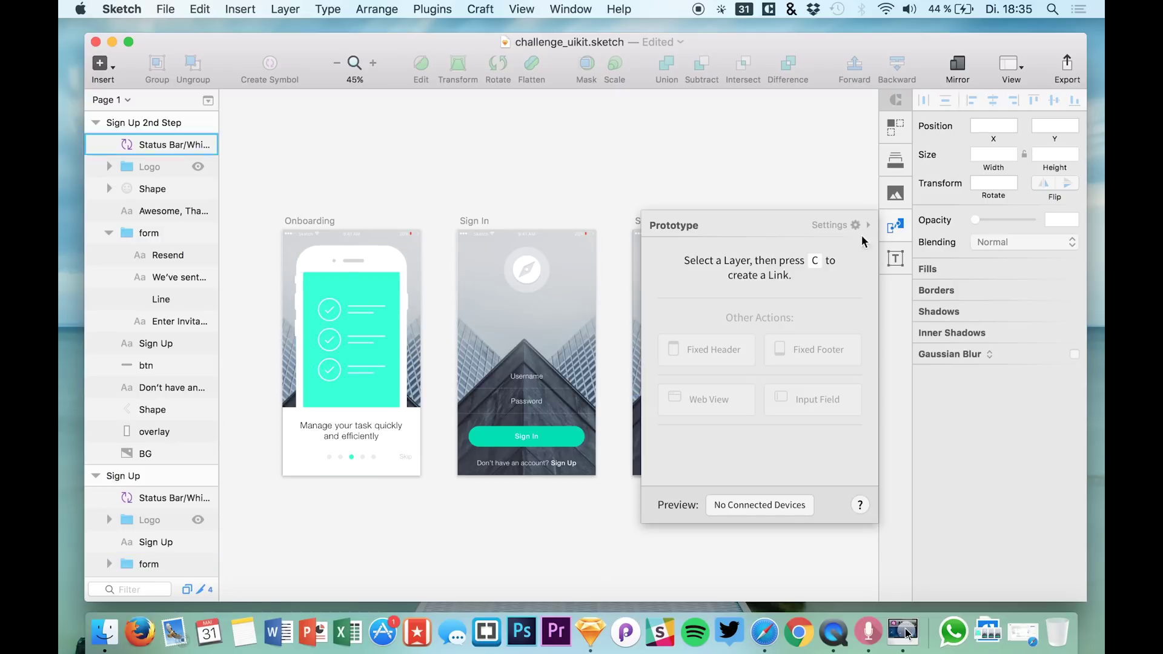
pyautogui.click(896, 227)
# Link Onboarding's 'middle' phone illustration to the Sign In artboard with a Tap gesture.
pyautogui.click(359, 292)
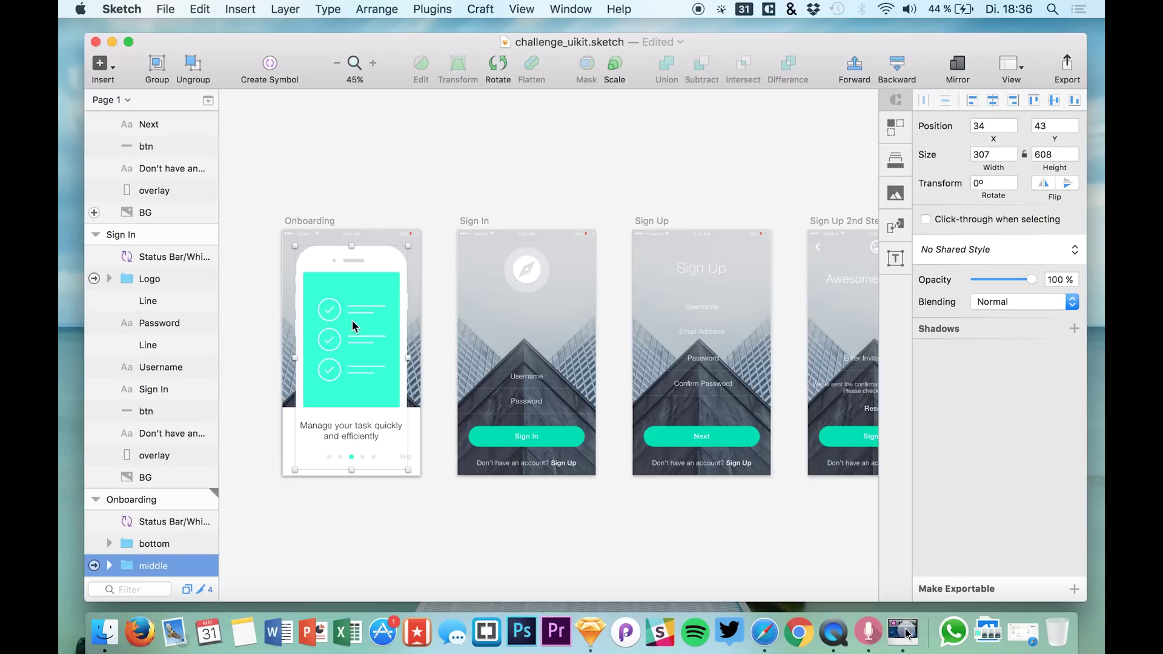
pyautogui.press('c')
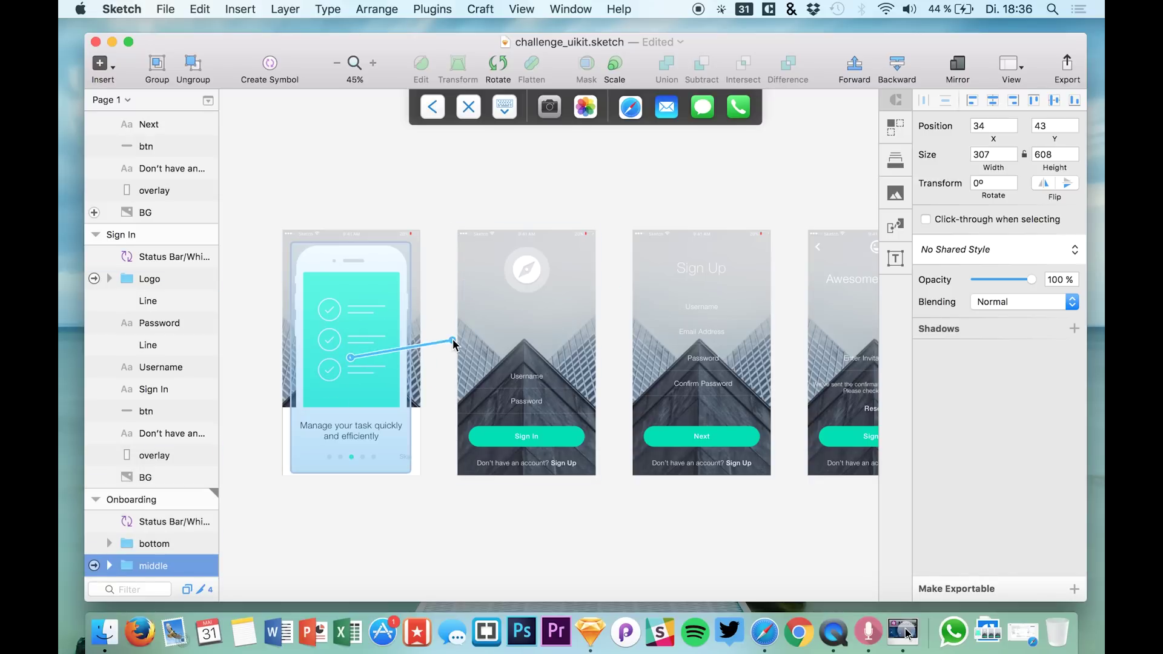
pyautogui.click(519, 290)
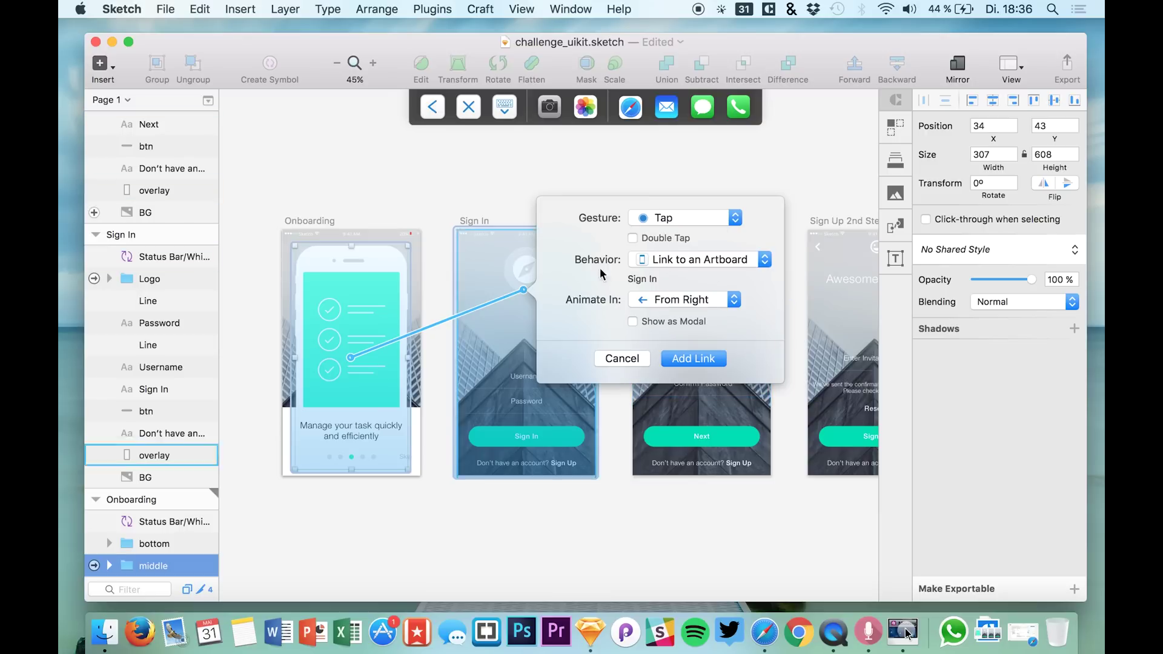
pyautogui.click(694, 359)
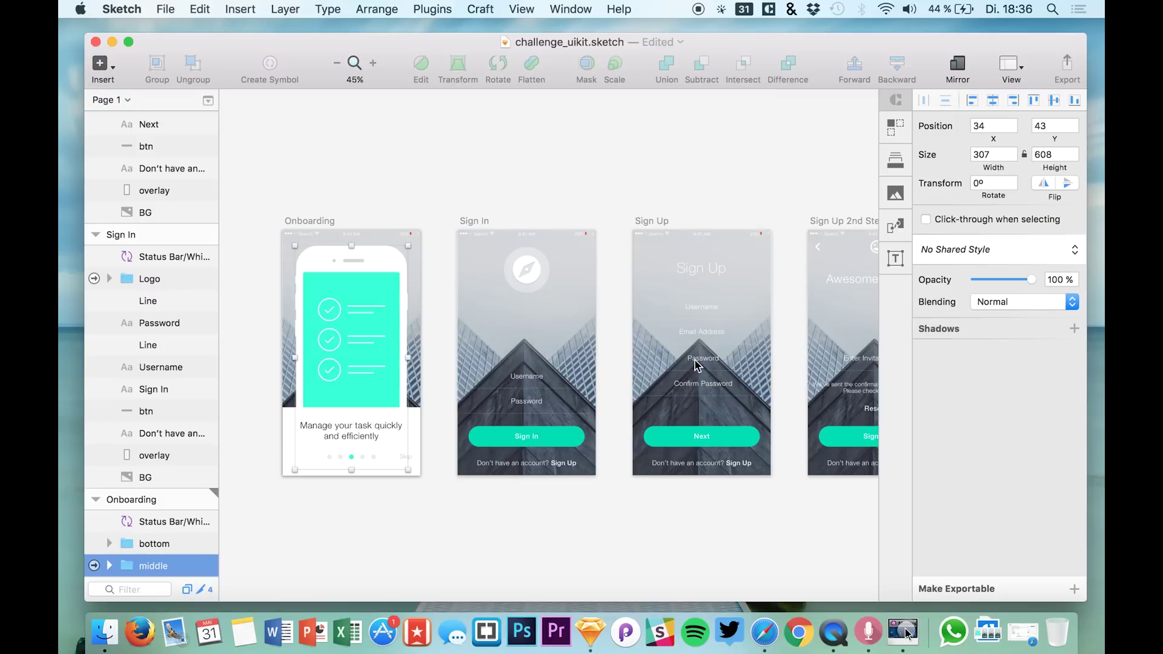
pyautogui.click(895, 227)
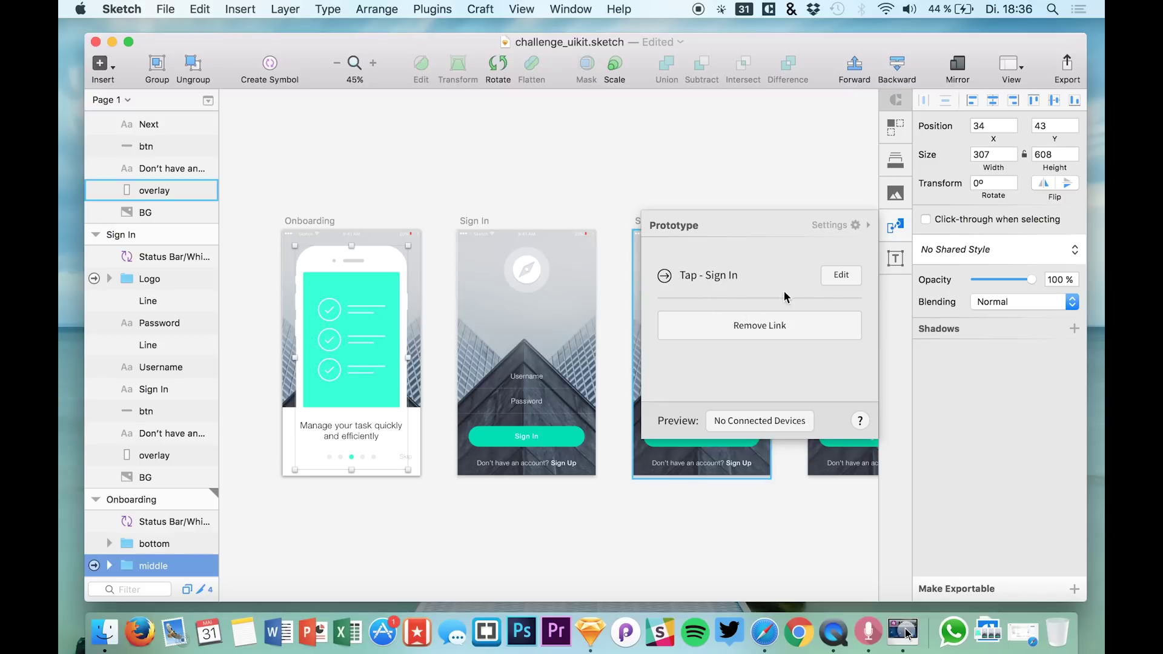
# Rename the prototype from 'Page 1' to 'Prototype 1', keeping Onboarding as start screen, and save.
pyautogui.click(855, 226)
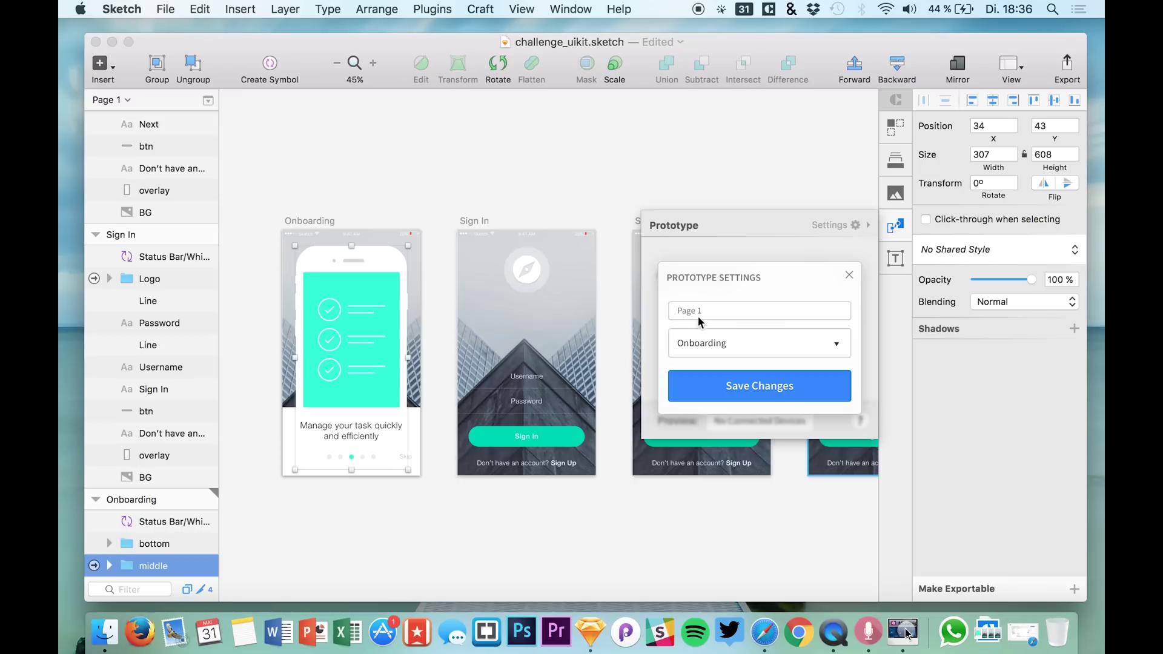
pyautogui.click(705, 343)
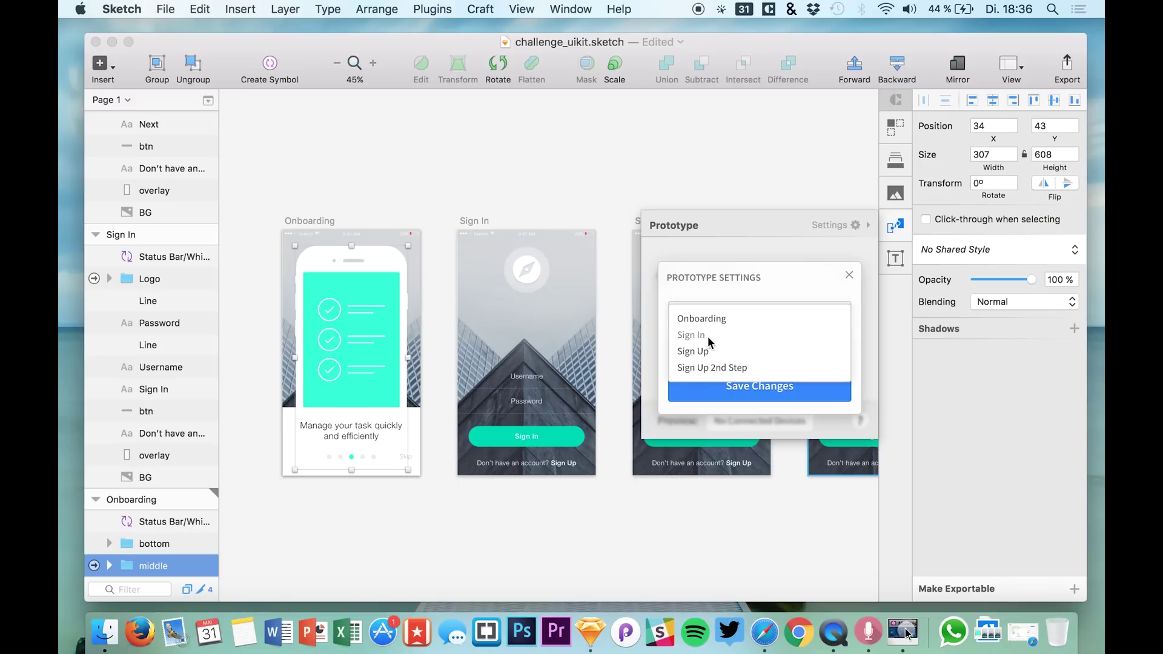
pyautogui.click(703, 316)
pyautogui.click(717, 343)
pyautogui.click(711, 316)
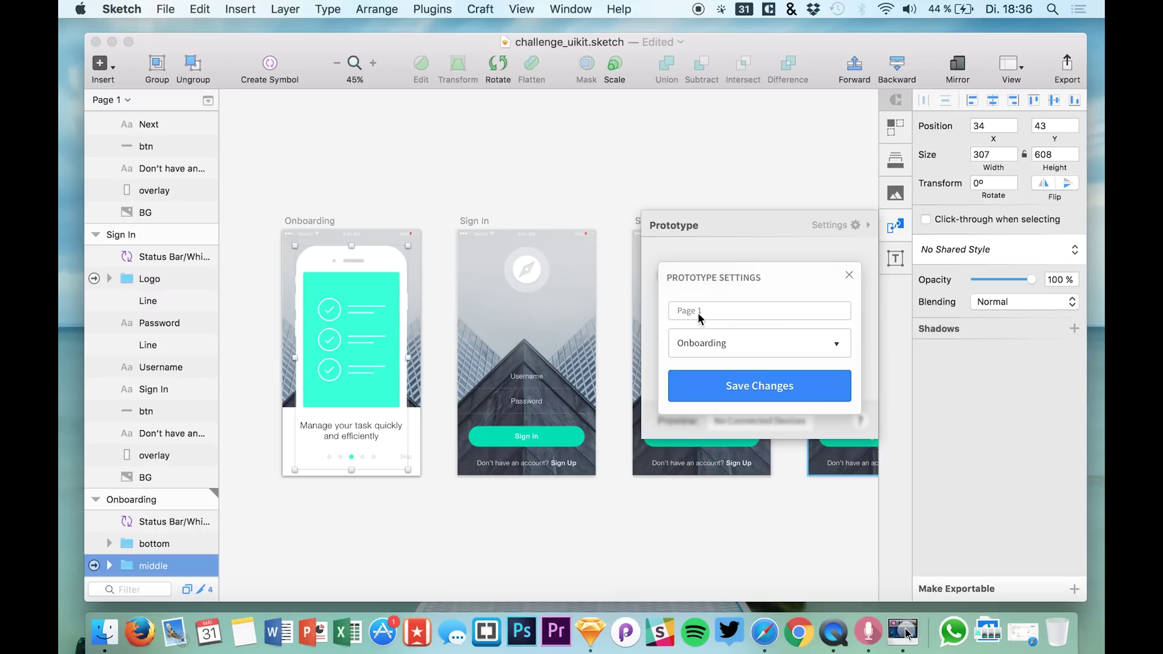
pyautogui.moveTo(697, 312); pyautogui.dragTo(662, 316)
pyautogui.press('BackSpace')
pyautogui.write('Prototype 1')
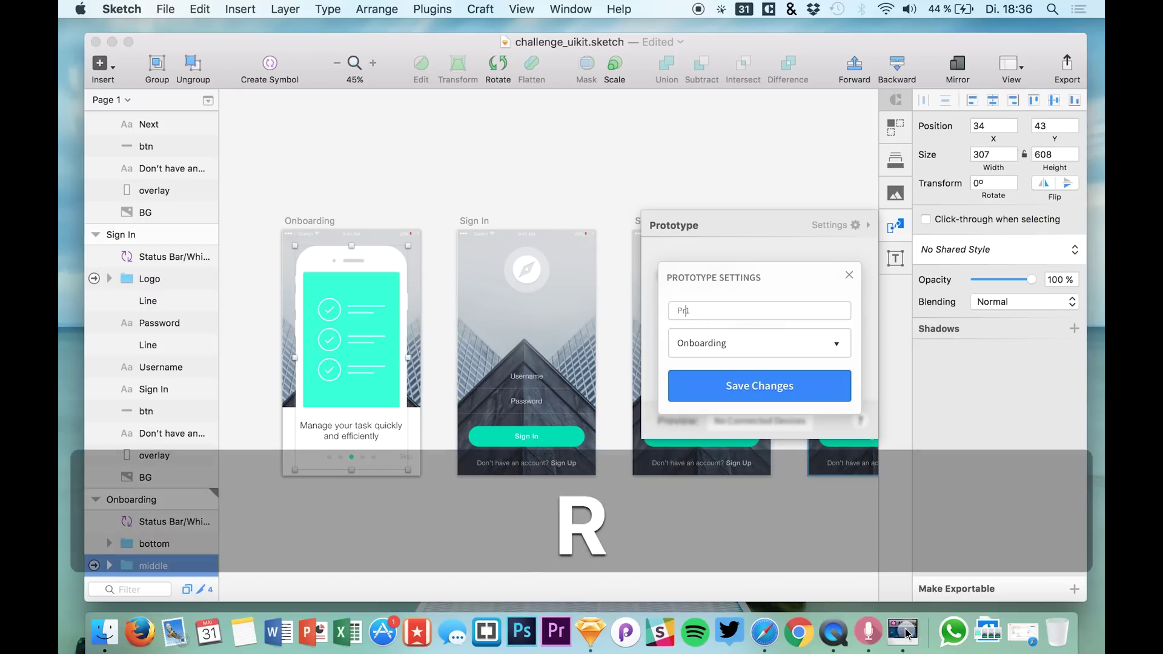
pyautogui.click(764, 401)
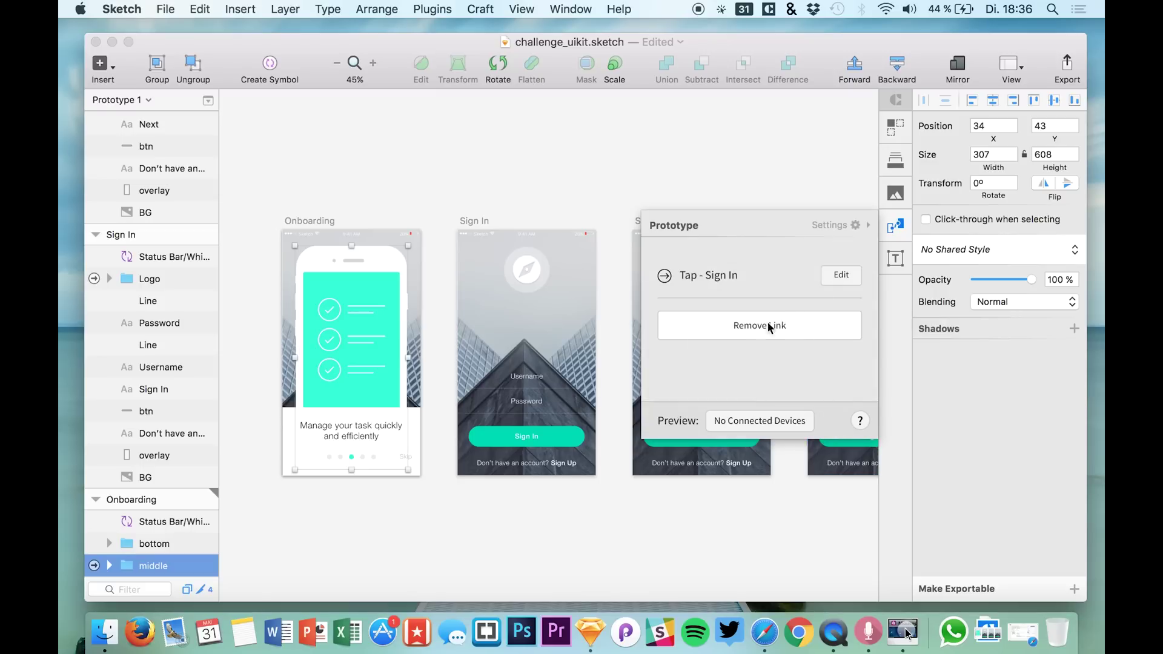
# Add a Tap link from Sign In's 'Don't have an account? Sign Up' text to the Sign Up artboard.
pyautogui.click(529, 264)
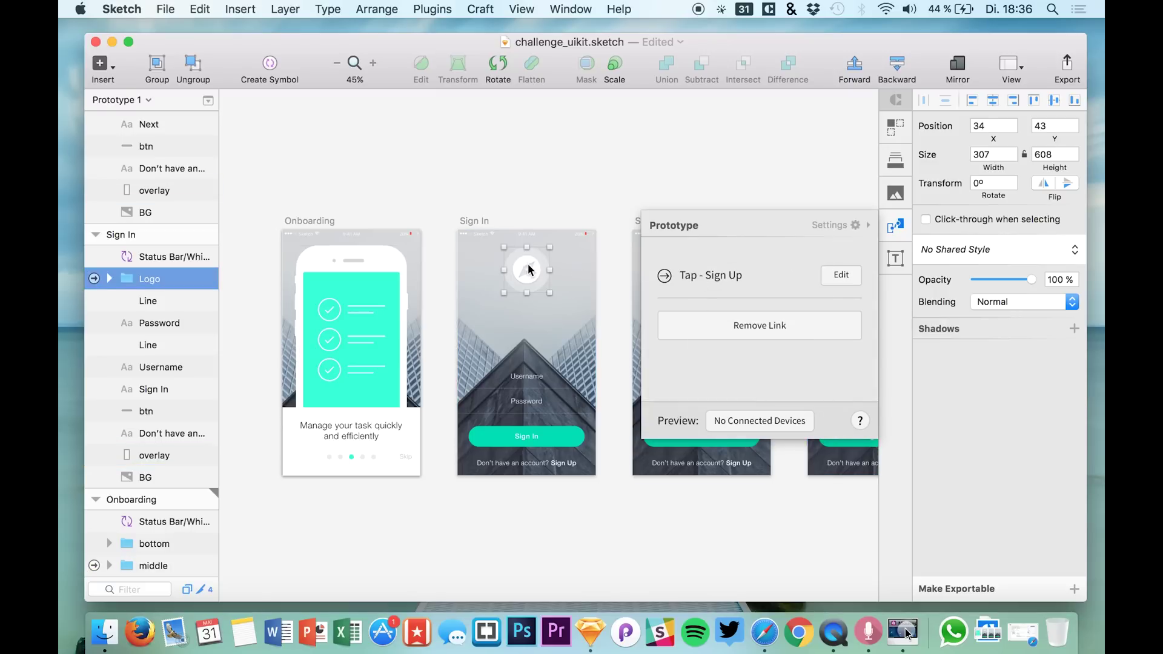
pyautogui.click(534, 465)
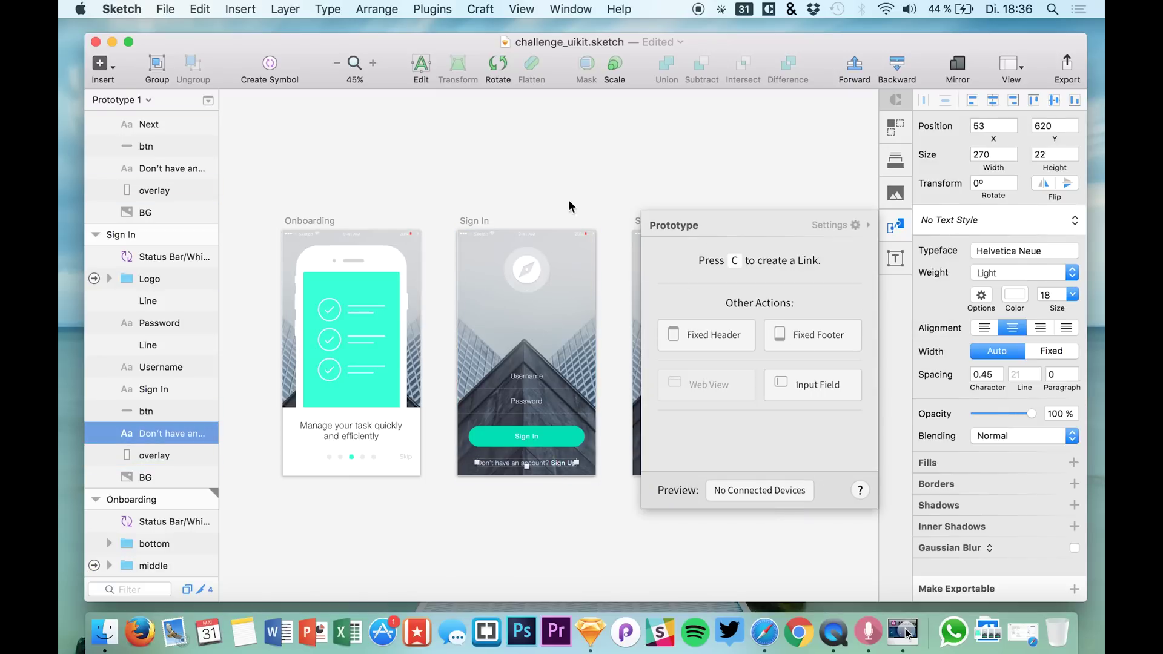
pyautogui.hscroll(5, 523, 210)
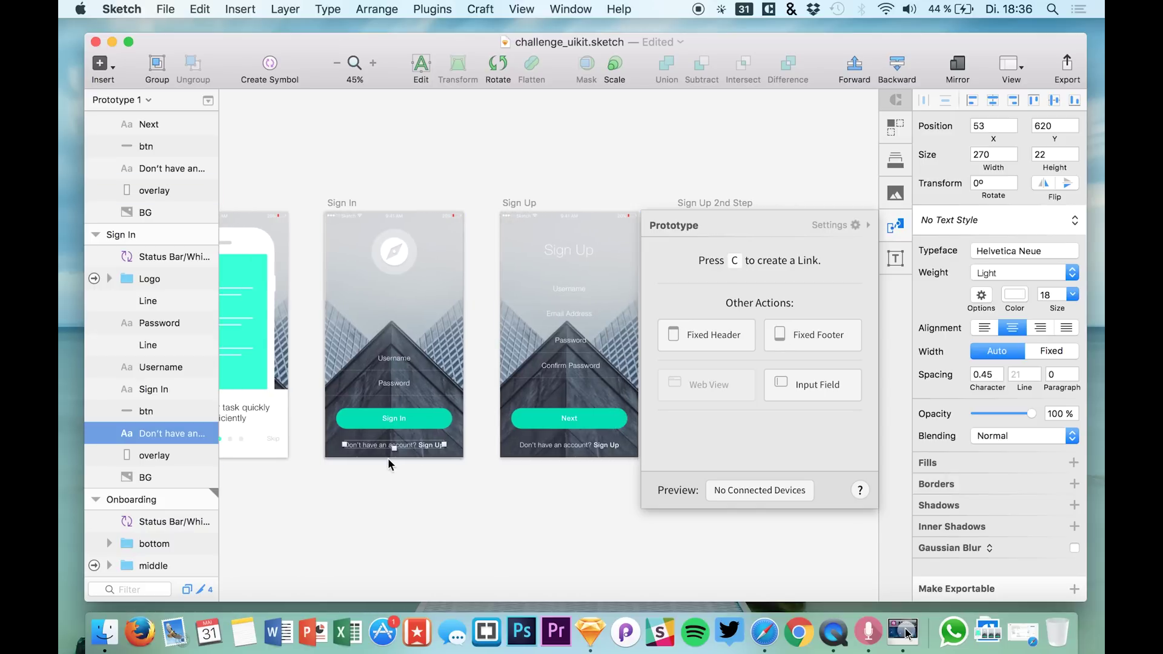
pyautogui.hscroll(3, 370, 451)
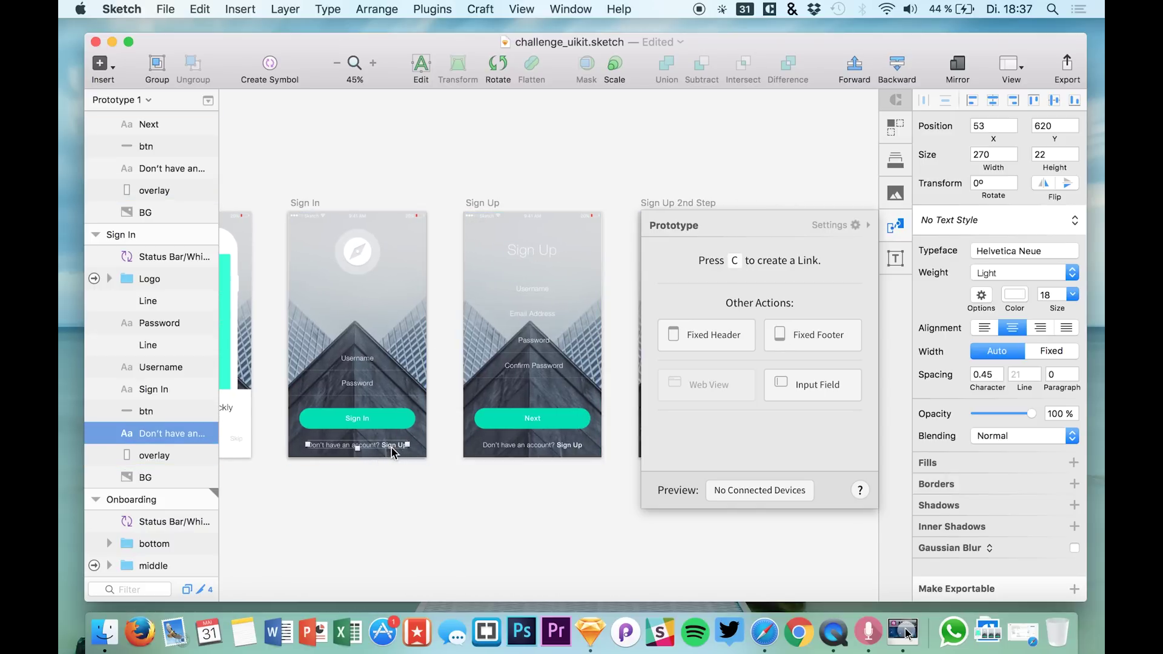
pyautogui.press('c')
pyautogui.click(524, 246)
pyautogui.click(569, 255)
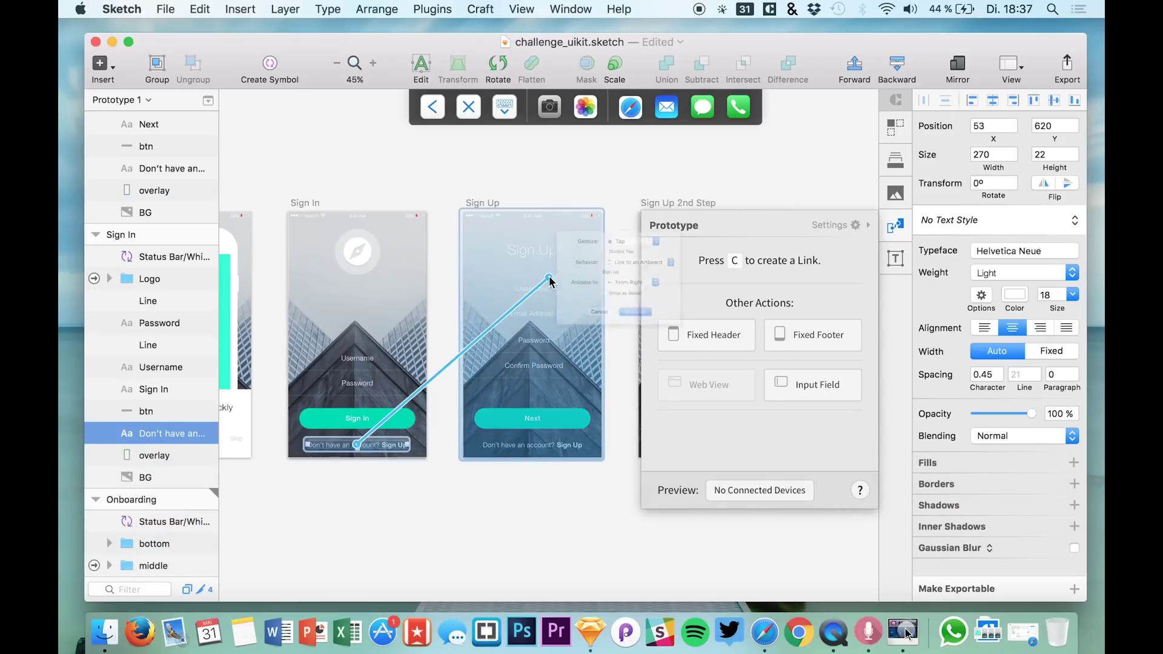
pyautogui.click(705, 341)
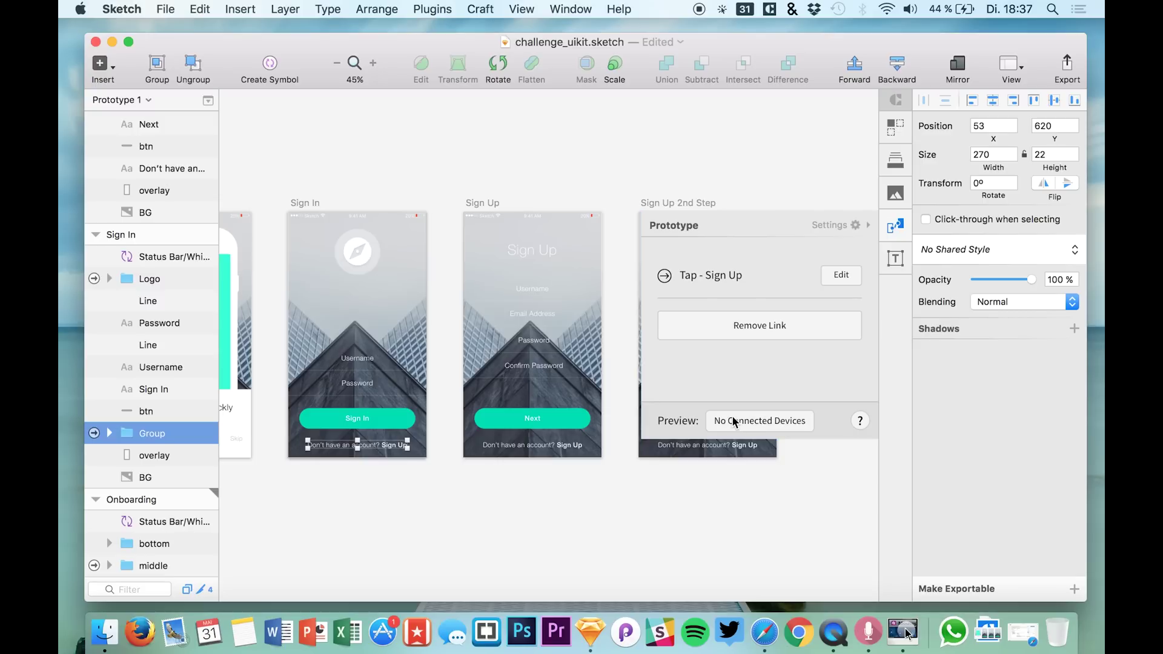
# Show Craft's Mirroring instructions for previewing the prototype on iPhone via InVision.
pyautogui.click(732, 418)
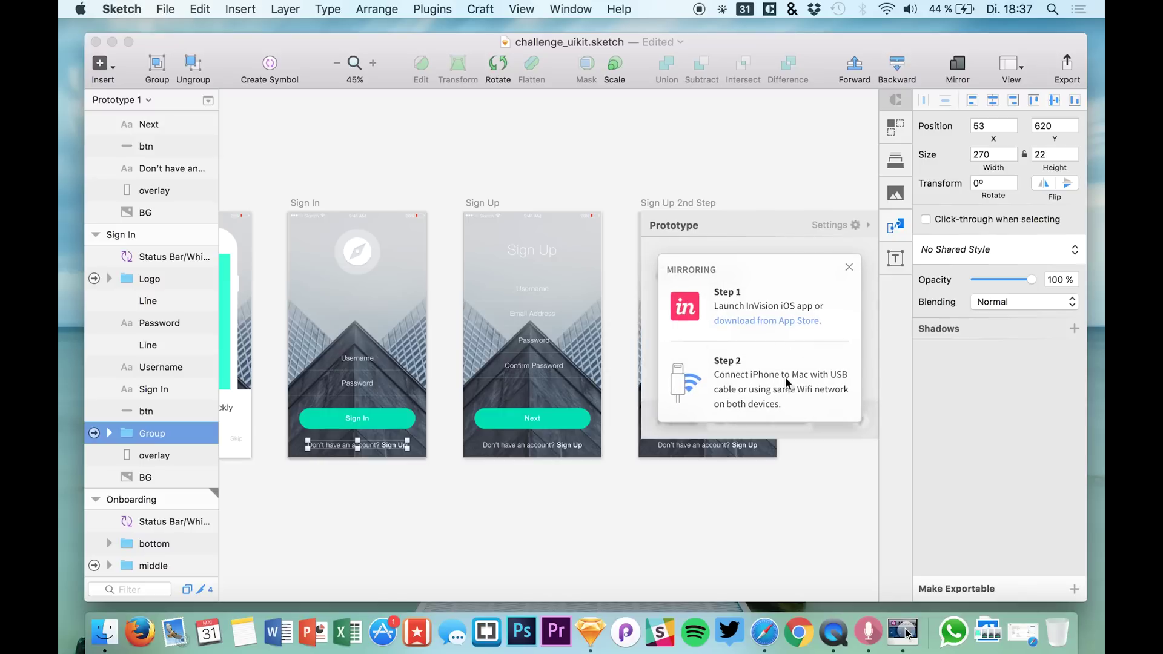